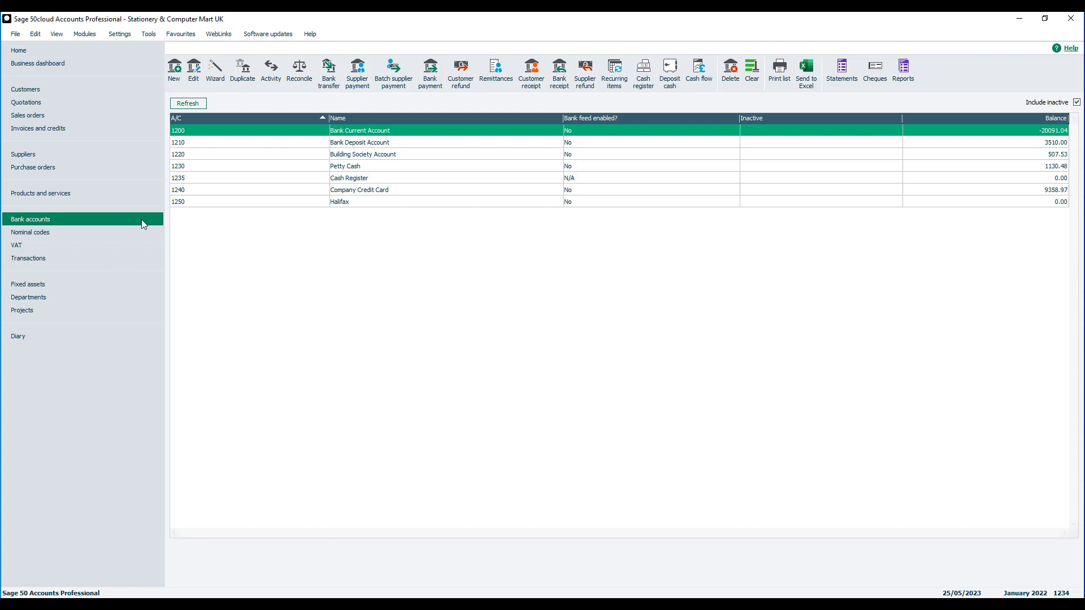
- Create and save a new bank record with reference 1201, nominal name Barclays and account type Cheque Account
click(175, 82)
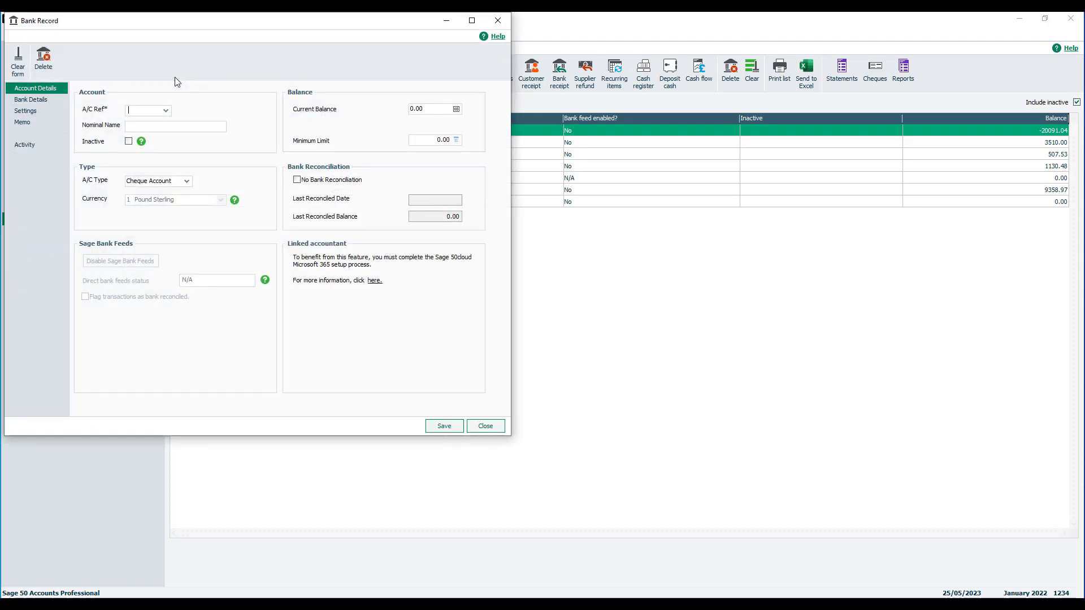
text(1201)
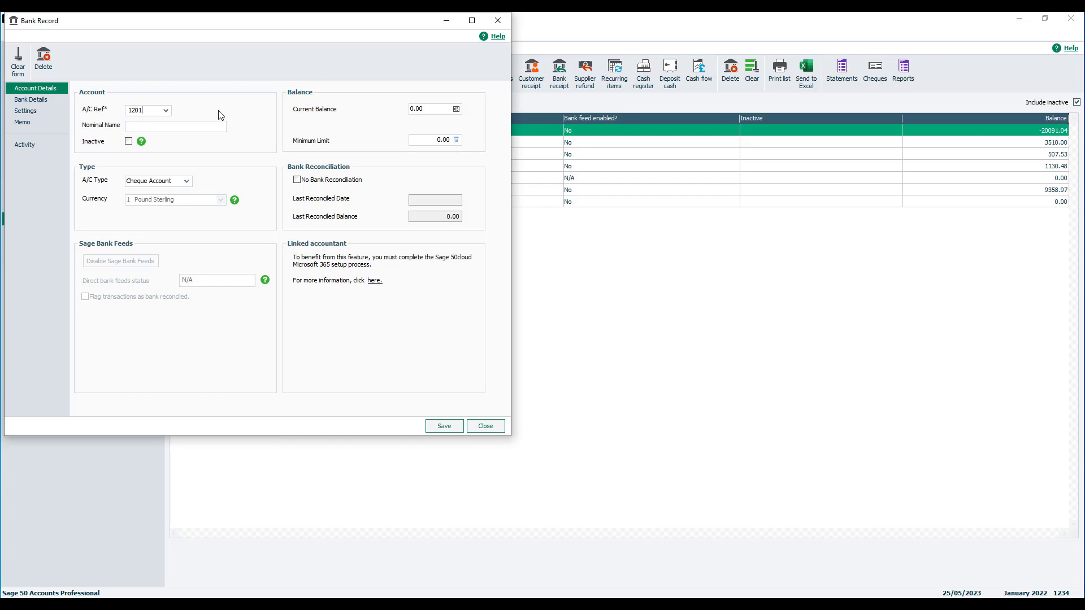
click(216, 126)
text(Barclays)
click(187, 182)
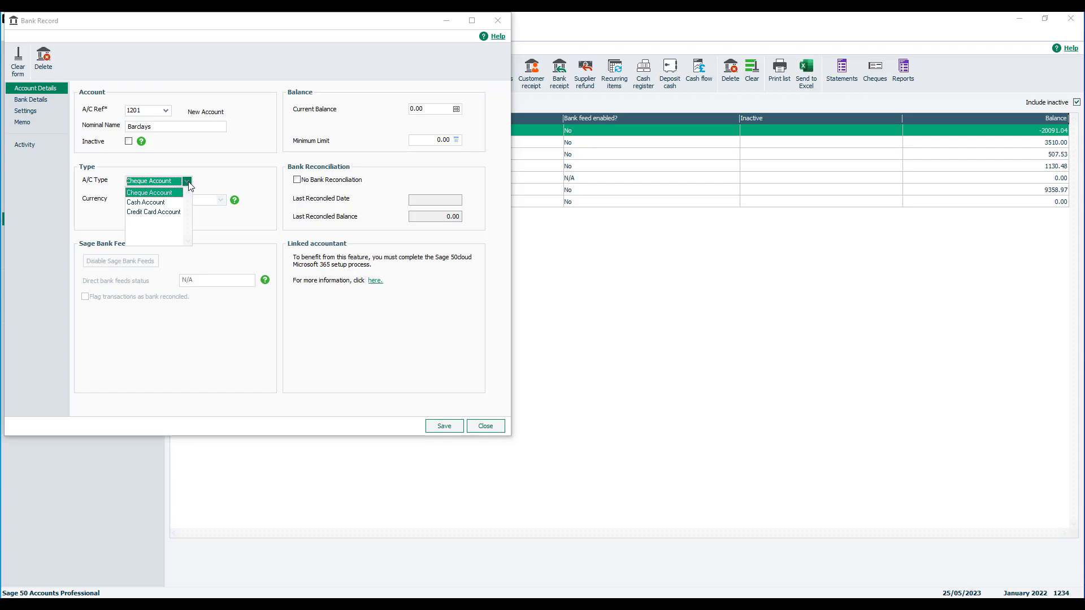
click(171, 193)
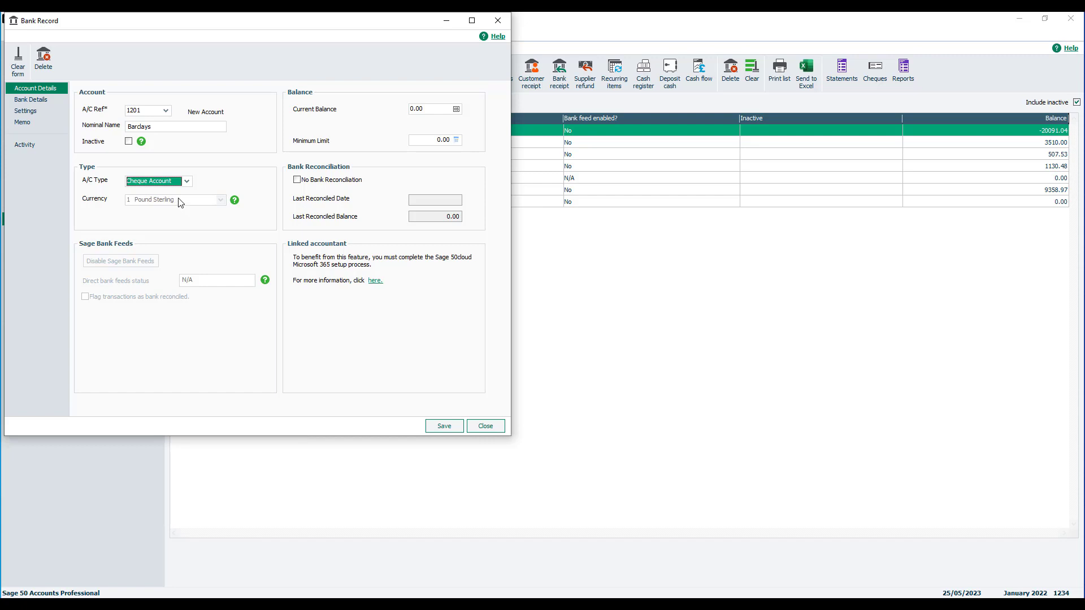
click(451, 428)
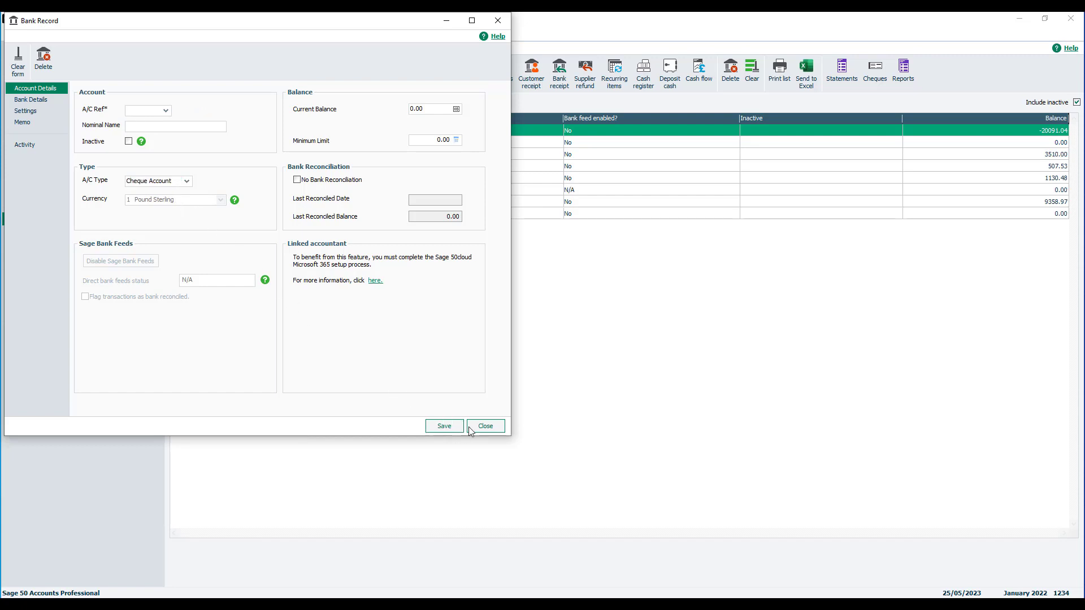
click(487, 428)
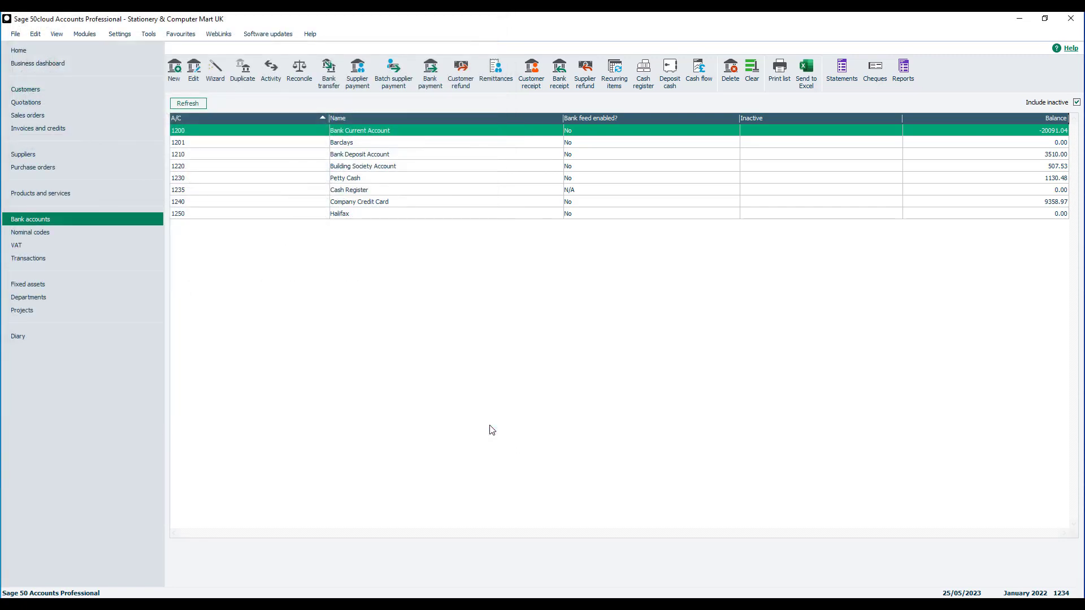
click(366, 143)
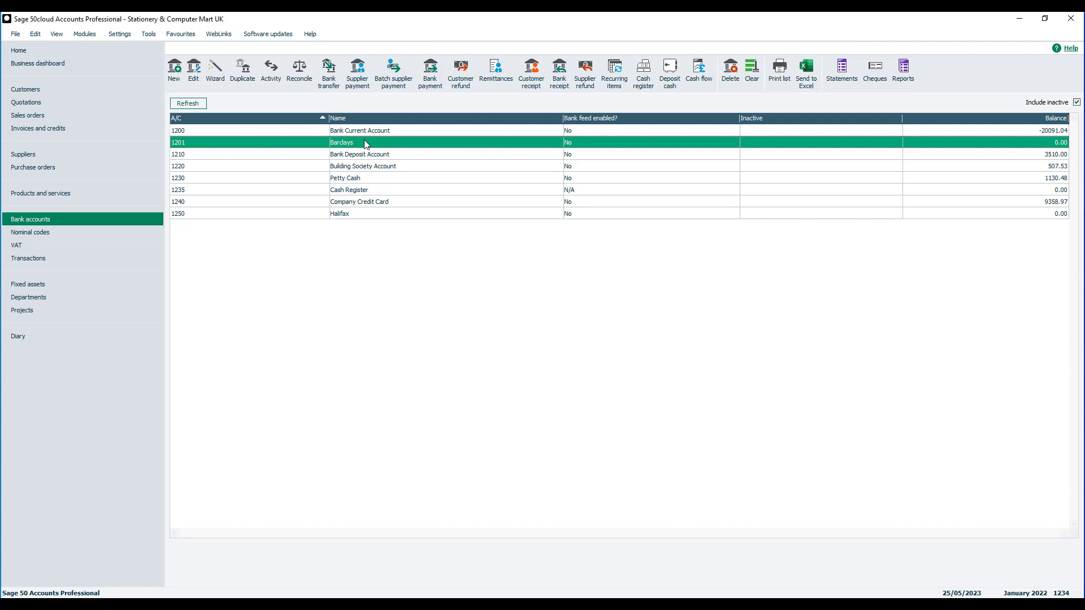
- Start the new bank account wizard, name the account Lloyds and keep reference 1251 with the Cheque Account type
click(219, 78)
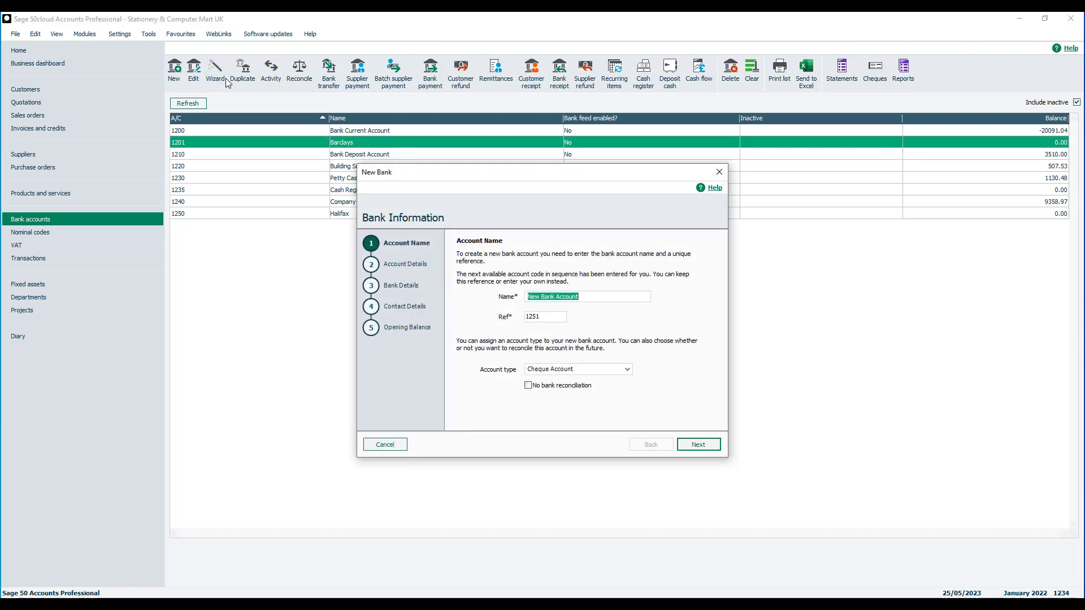
text(Lloyds)
drag(554, 316, 521, 317)
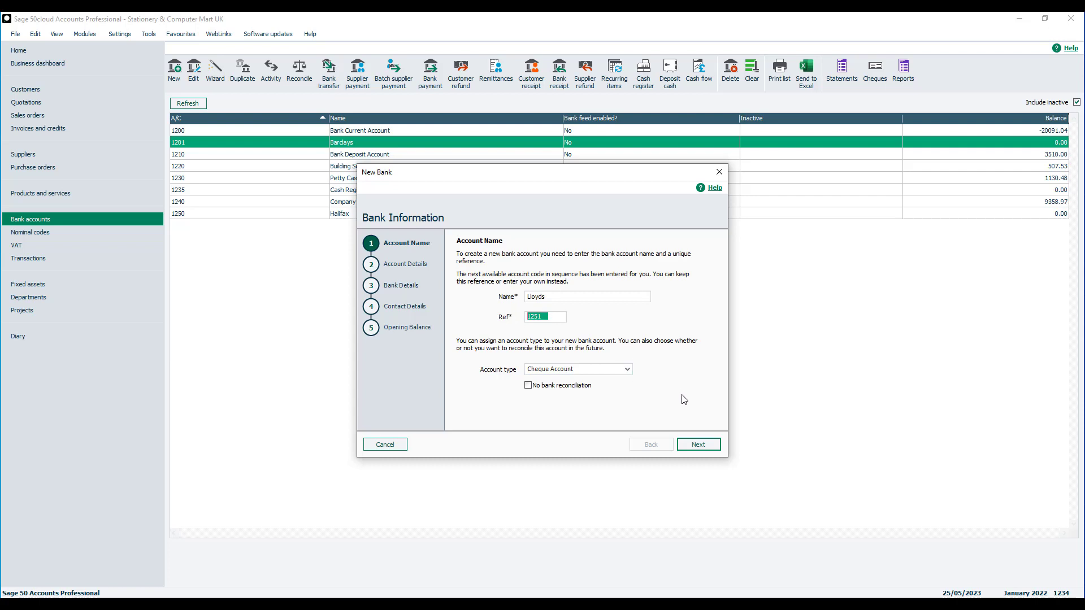
click(698, 444)
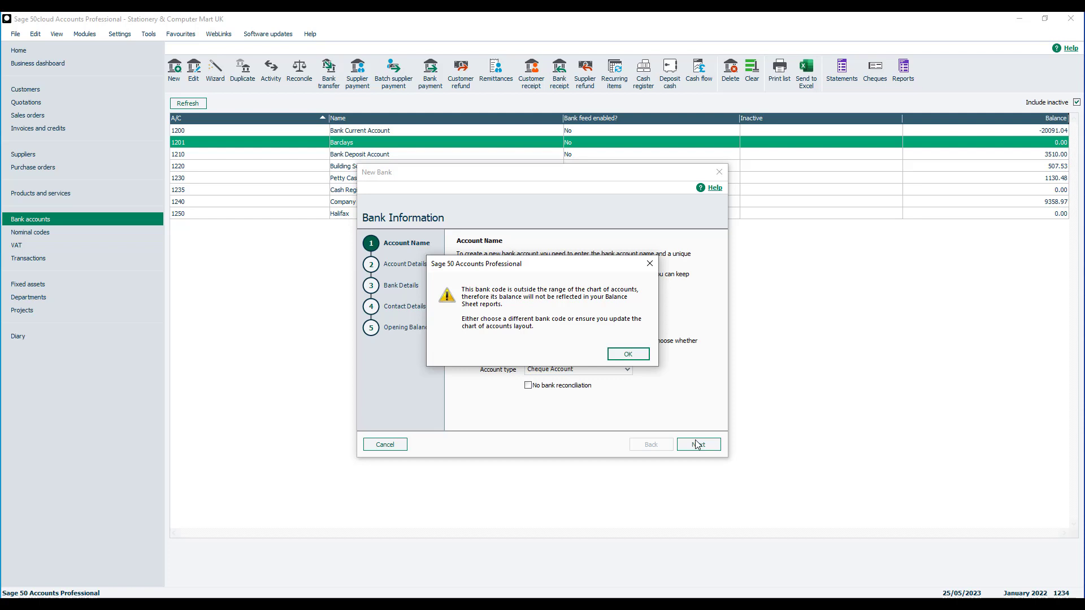
click(627, 355)
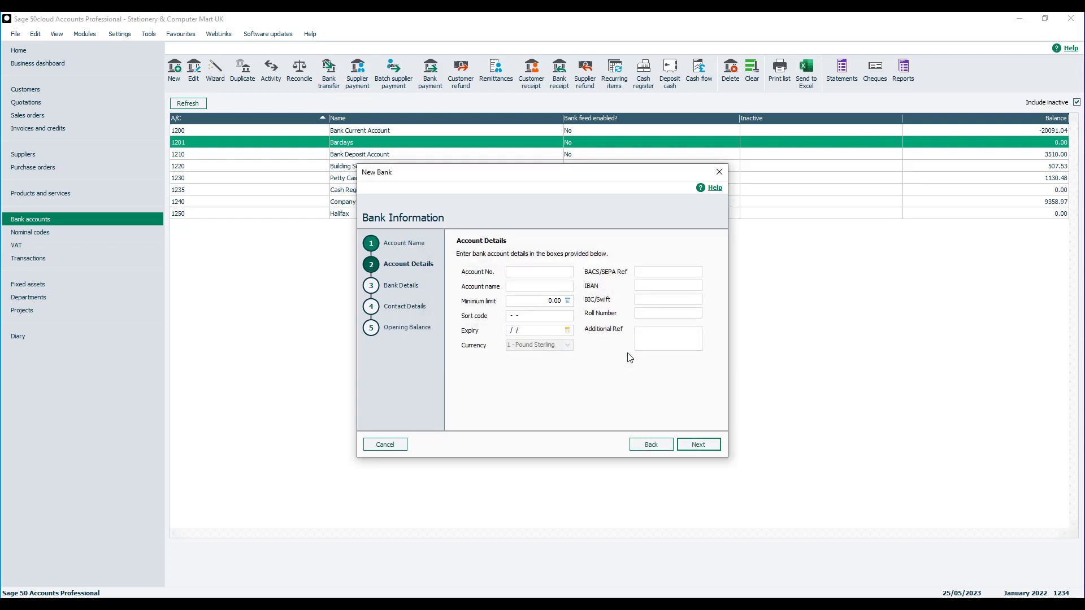
- Leave the Lloyds account, bank and contact details blank and create the account without an opening balance
click(699, 444)
click(699, 444)
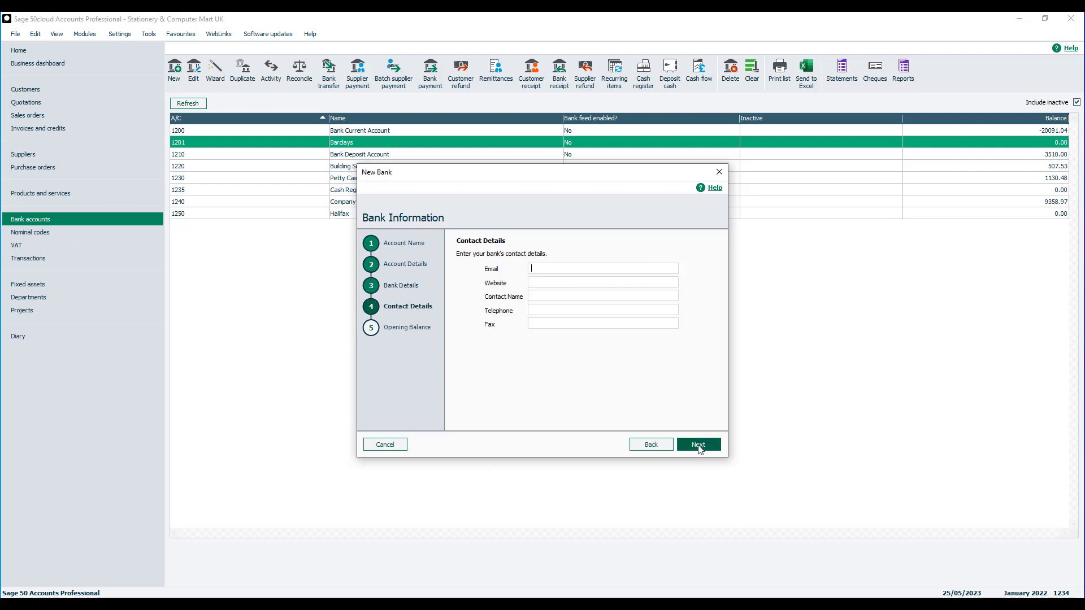
click(699, 444)
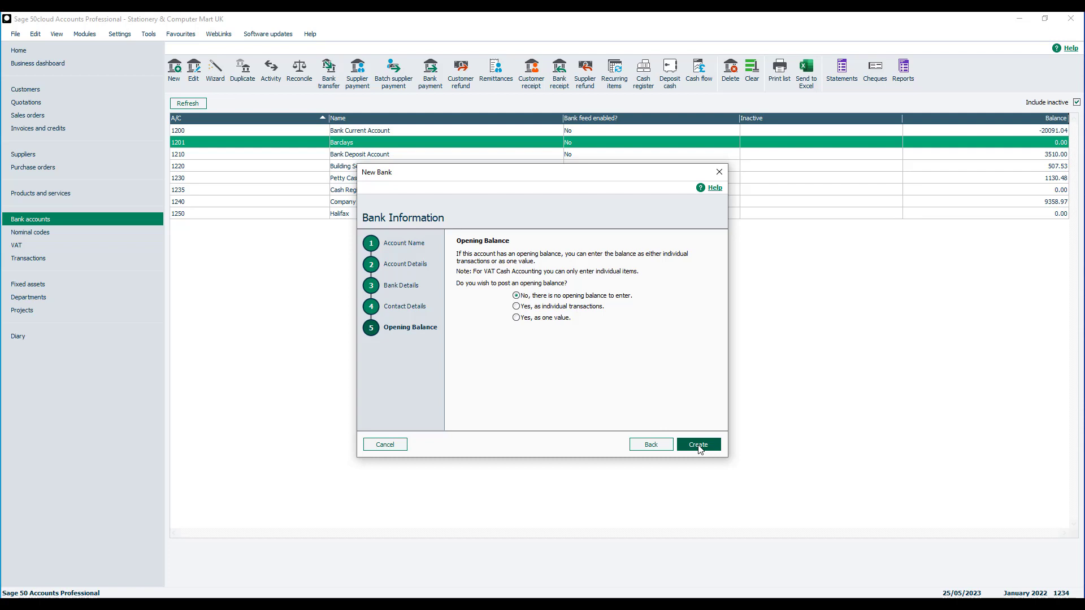
click(699, 445)
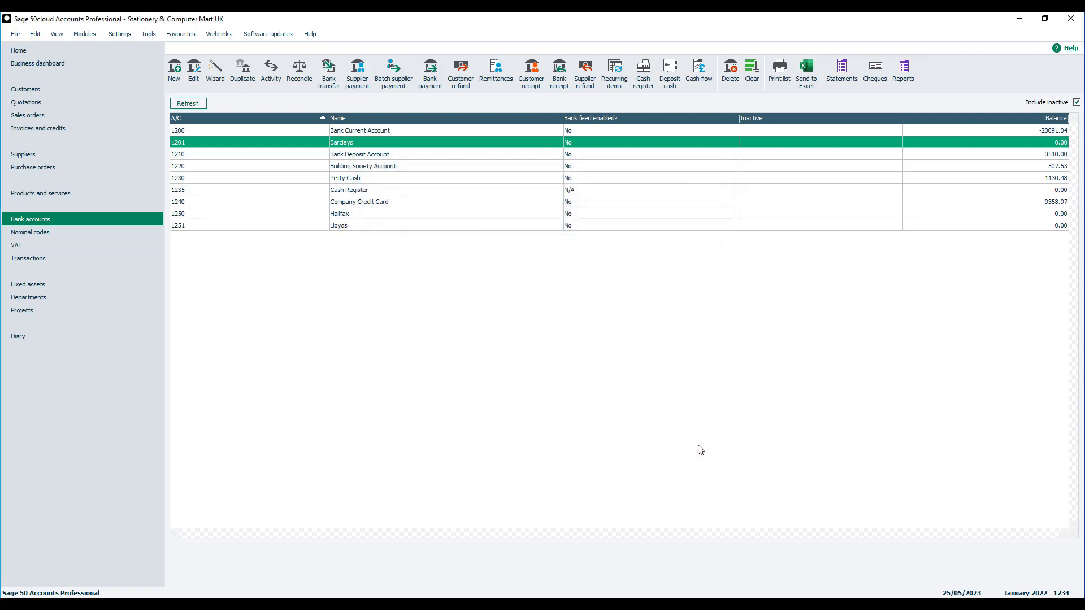
click(438, 226)
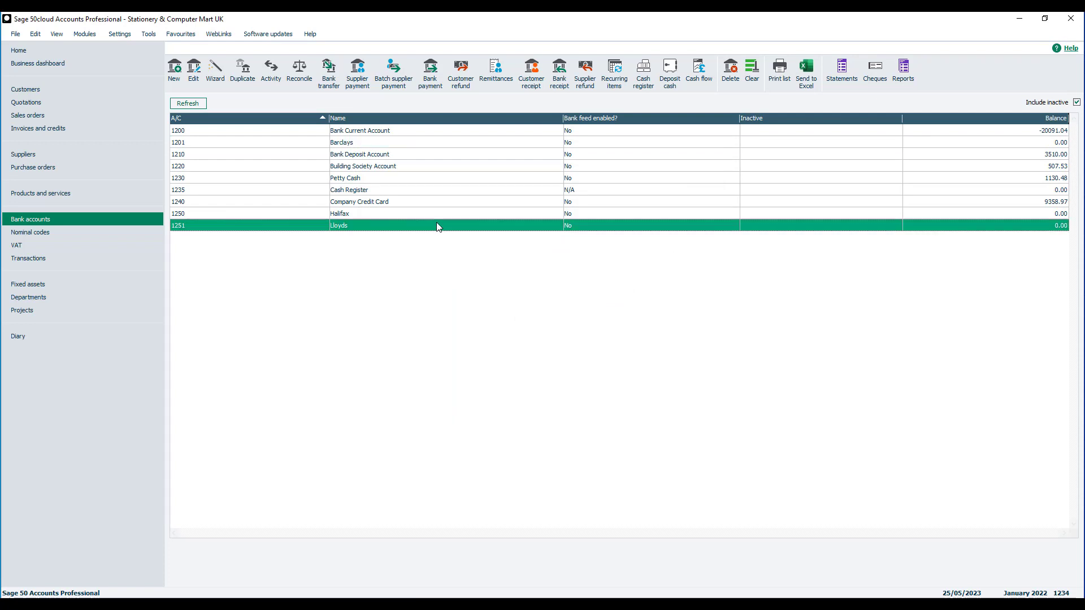
- Change the Default Bank control account to 1201 Barclays and save the control accounts
click(394, 132)
click(394, 145)
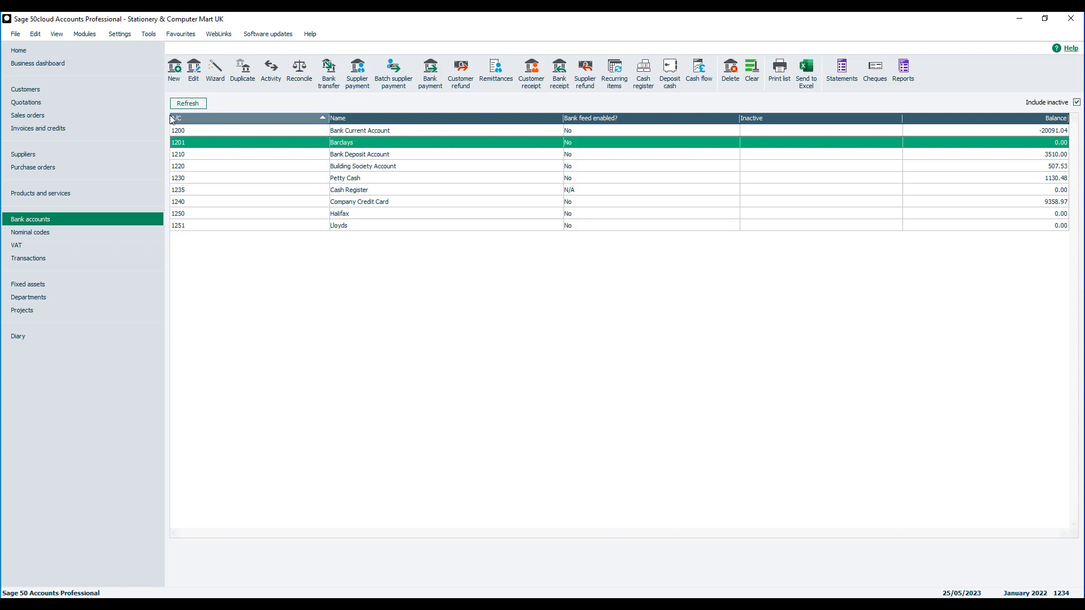
click(119, 38)
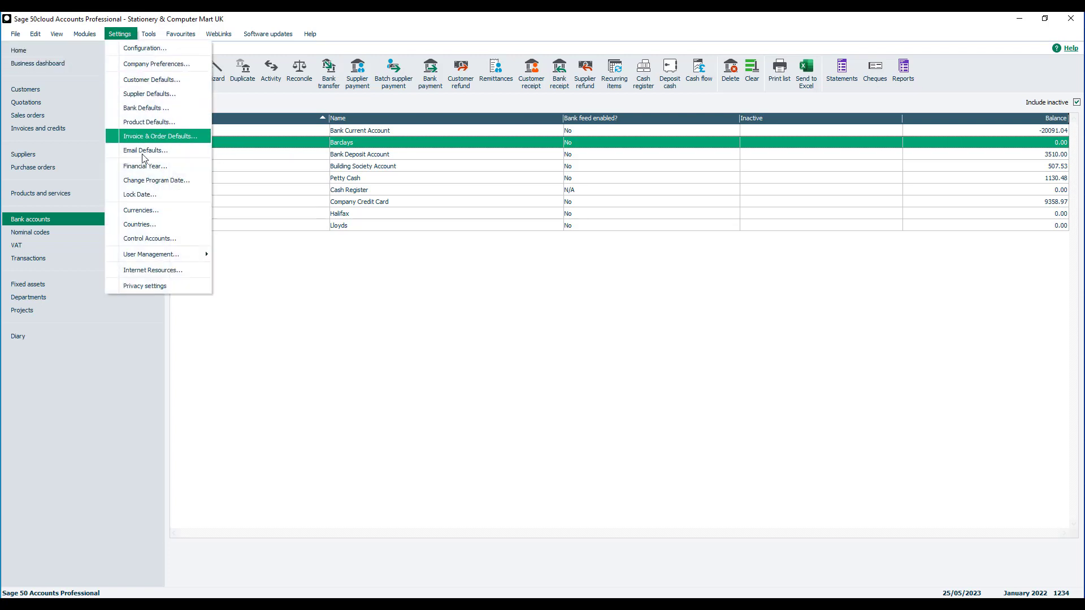
click(158, 237)
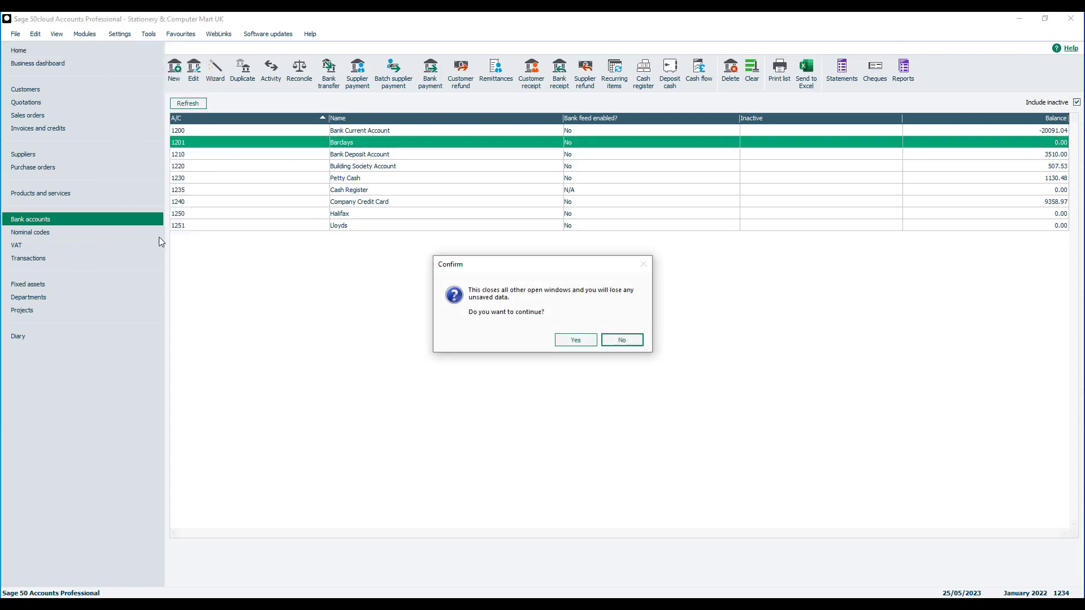
click(567, 339)
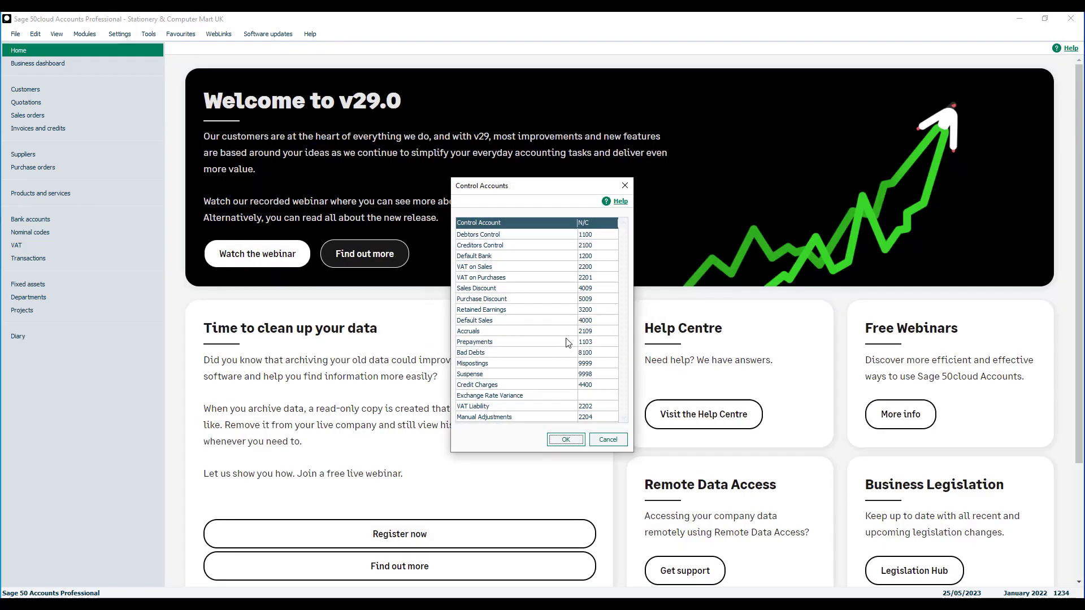
click(600, 255)
click(612, 257)
click(647, 323)
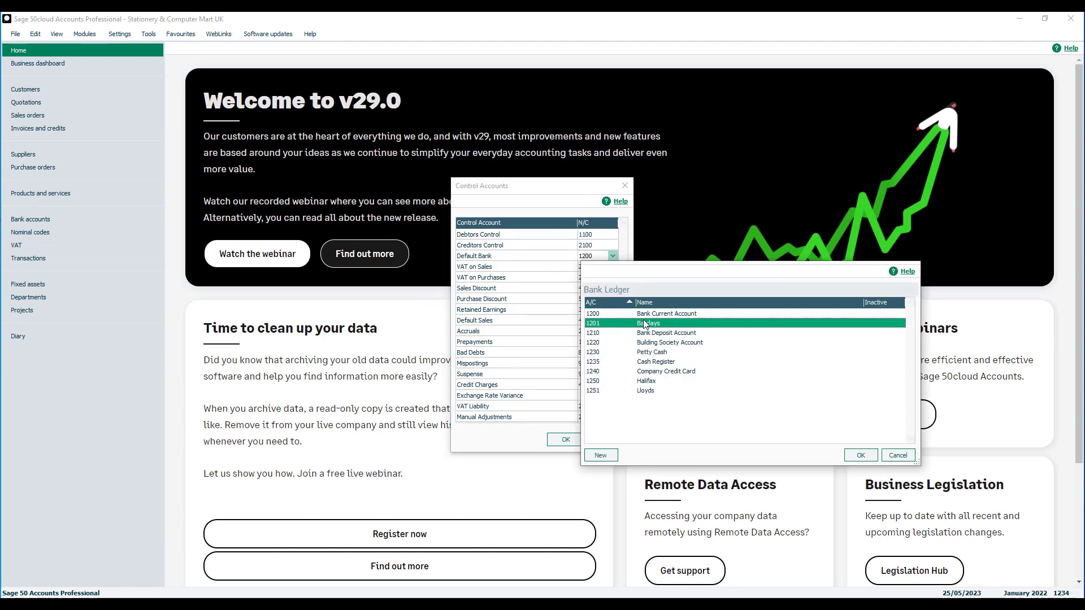
click(858, 455)
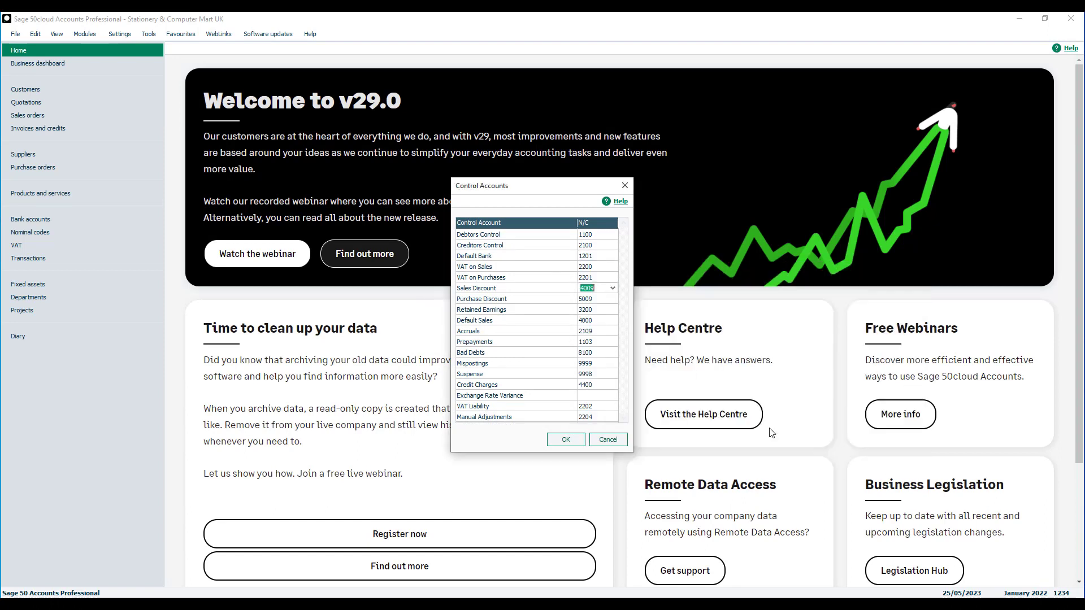
click(566, 440)
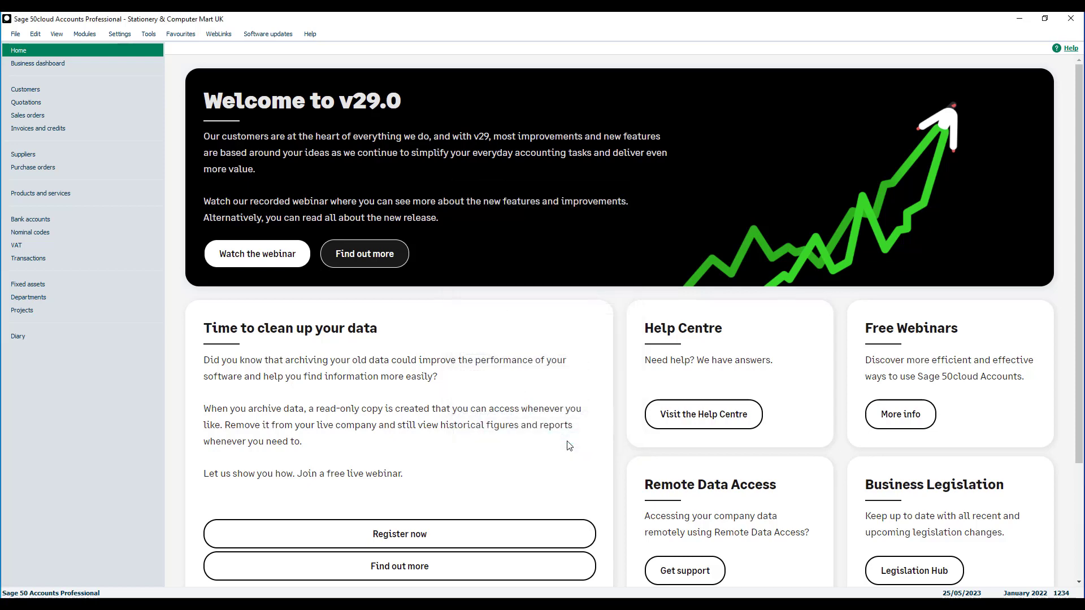
- Create and save a new nominal code 1202 named HSBC
click(147, 215)
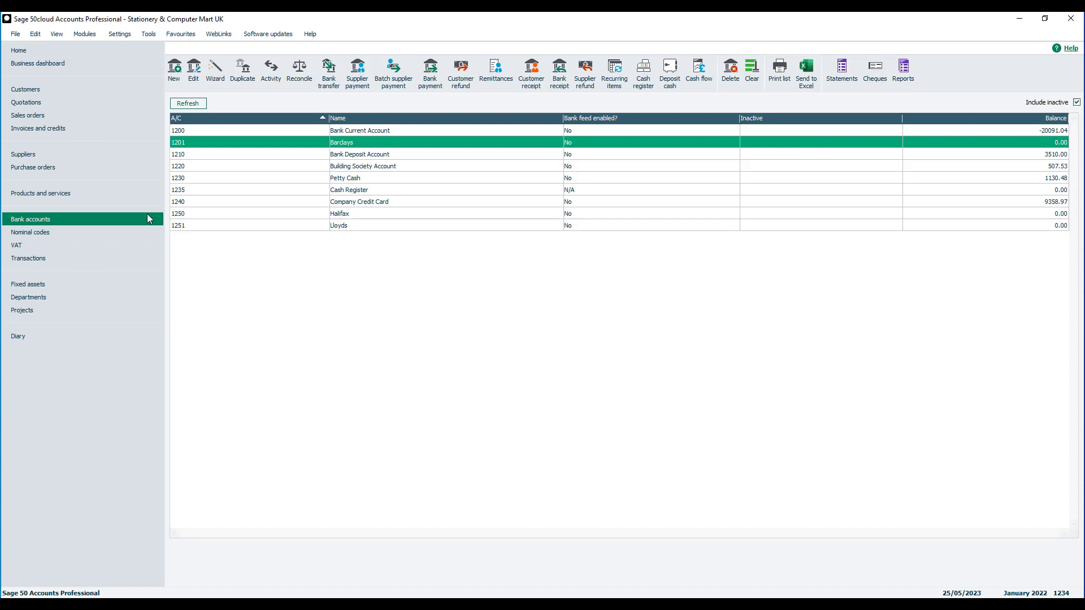
click(151, 230)
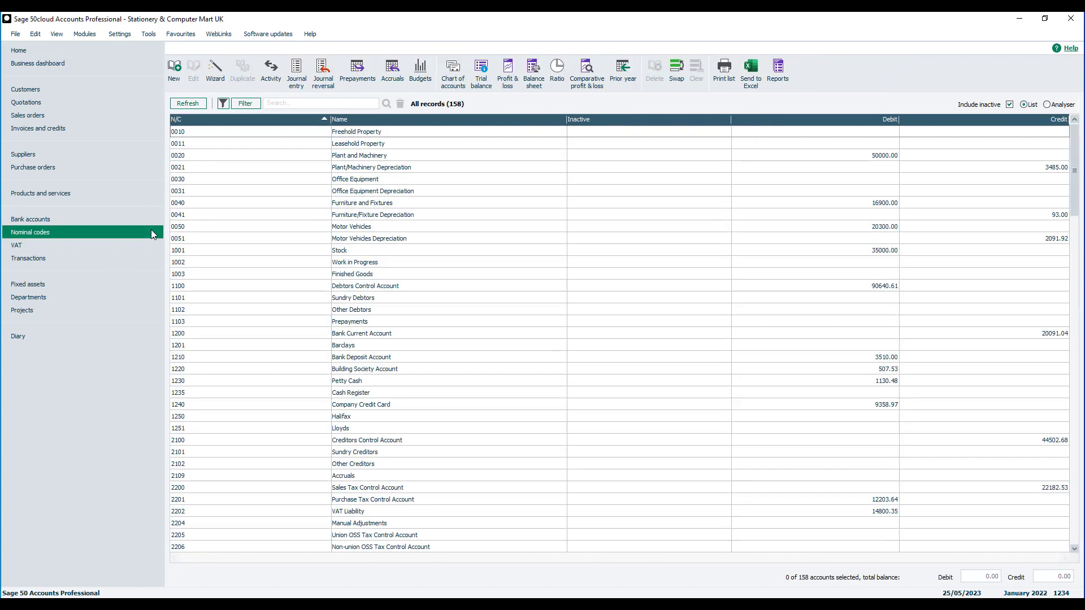
click(168, 67)
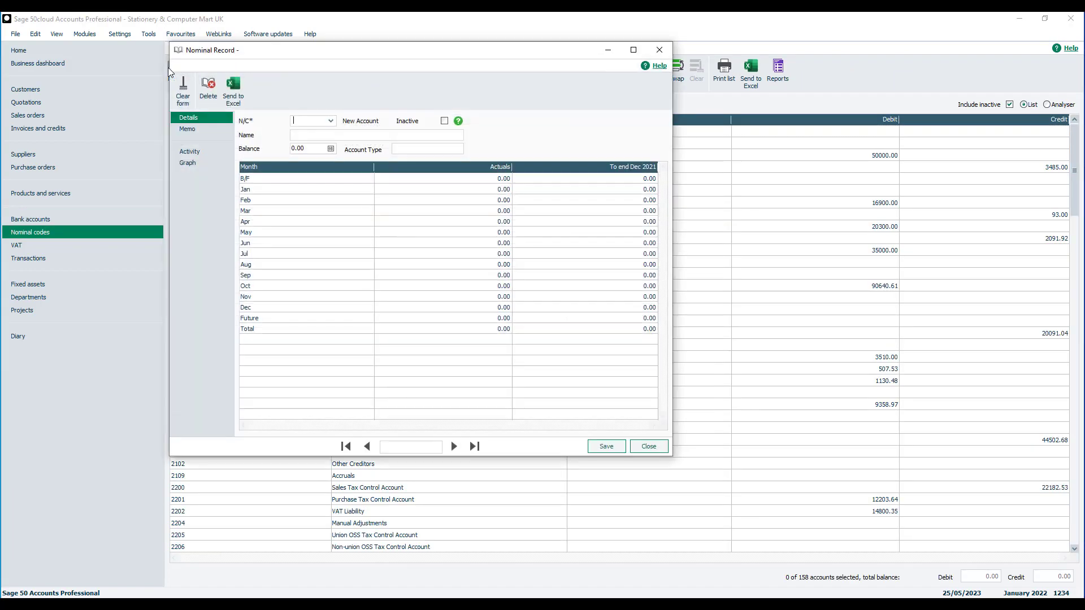
text(1202)
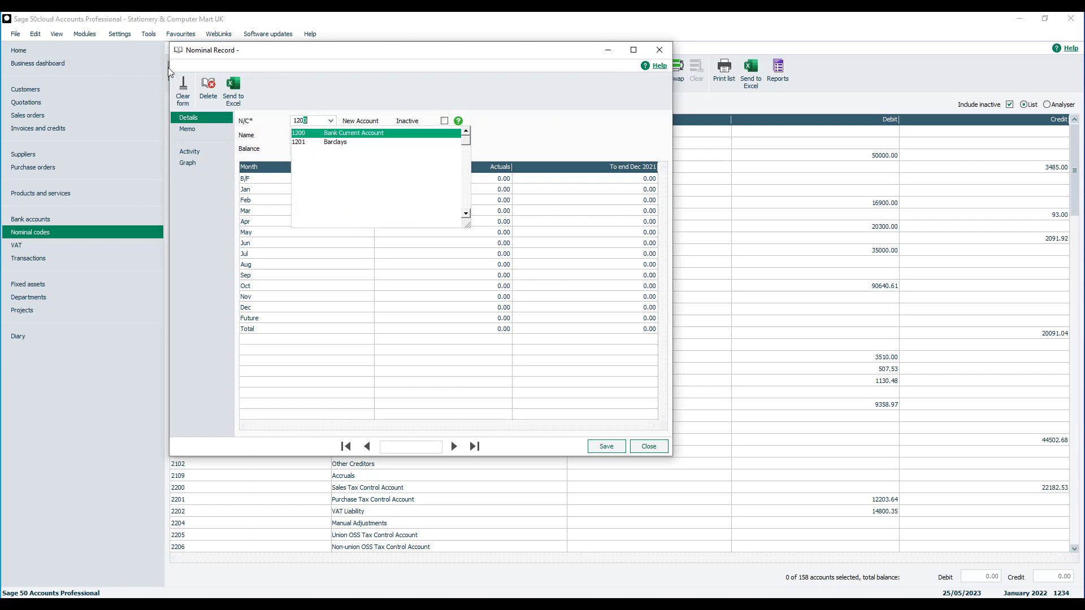
click(308, 135)
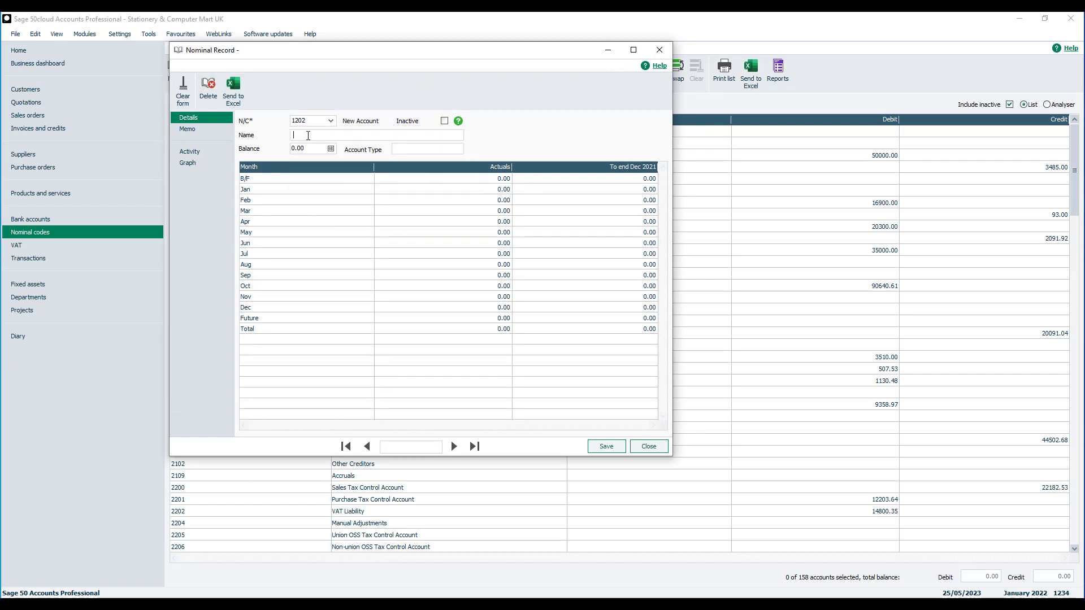
text(HSBC)
click(605, 447)
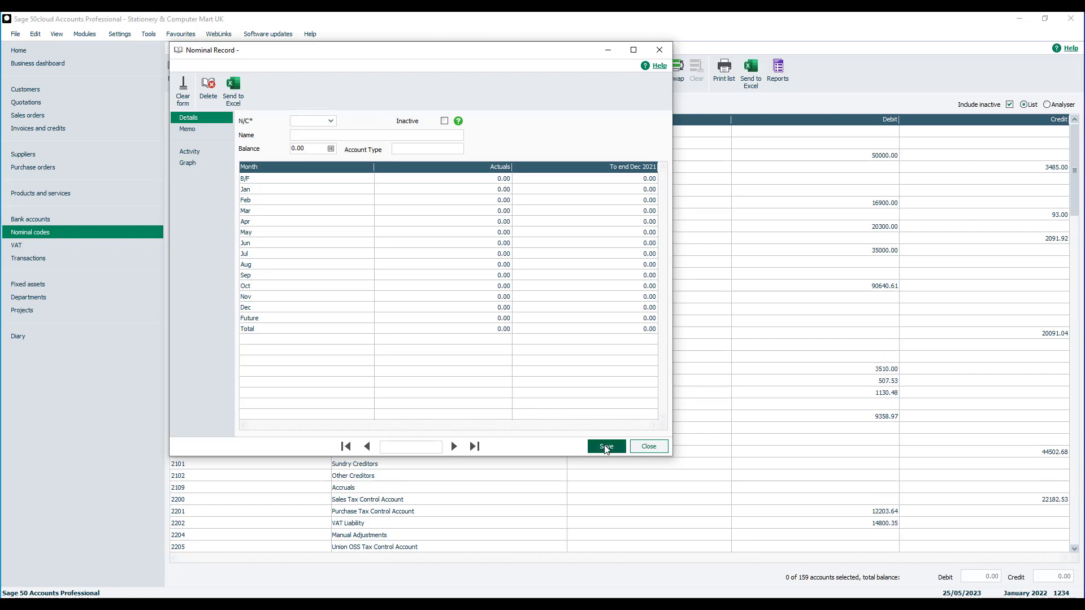
click(648, 447)
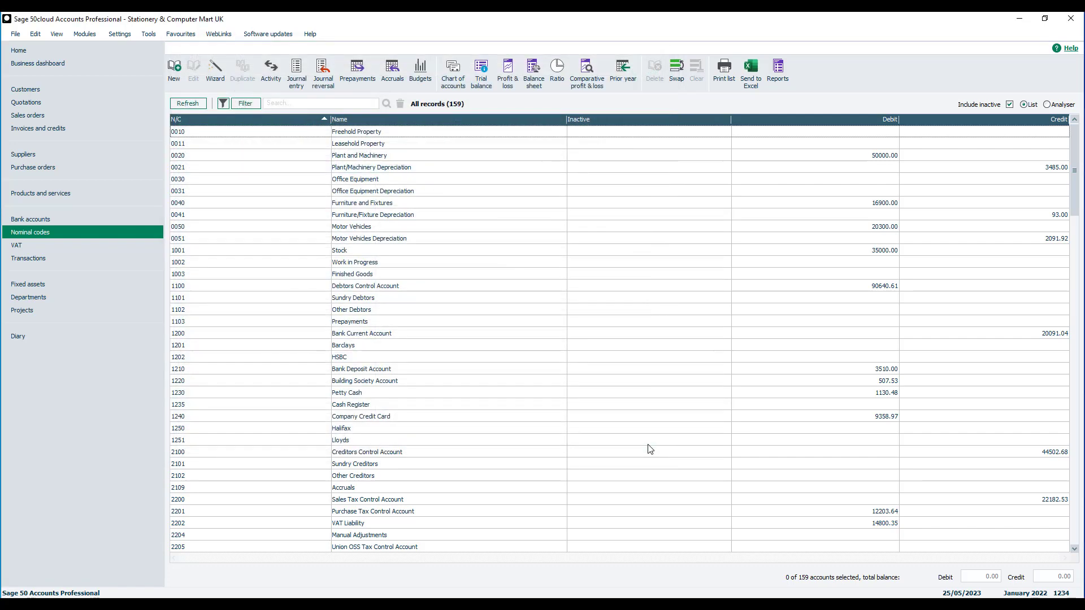
click(381, 360)
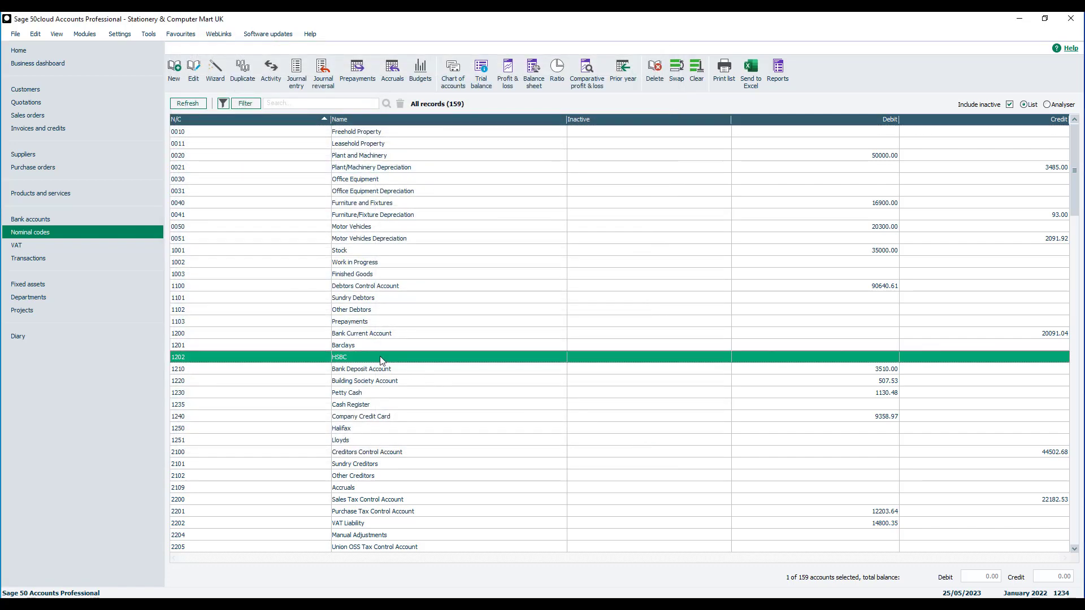
- Convert nominal code 1202 HSBC into a bank account by saving a new bank record with that reference
click(144, 219)
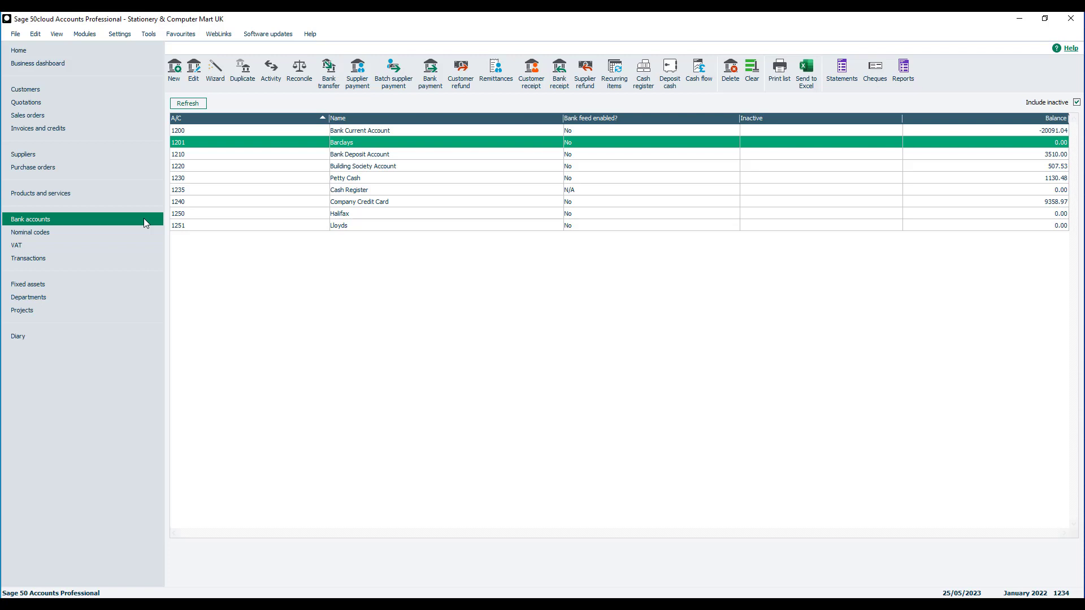
click(179, 72)
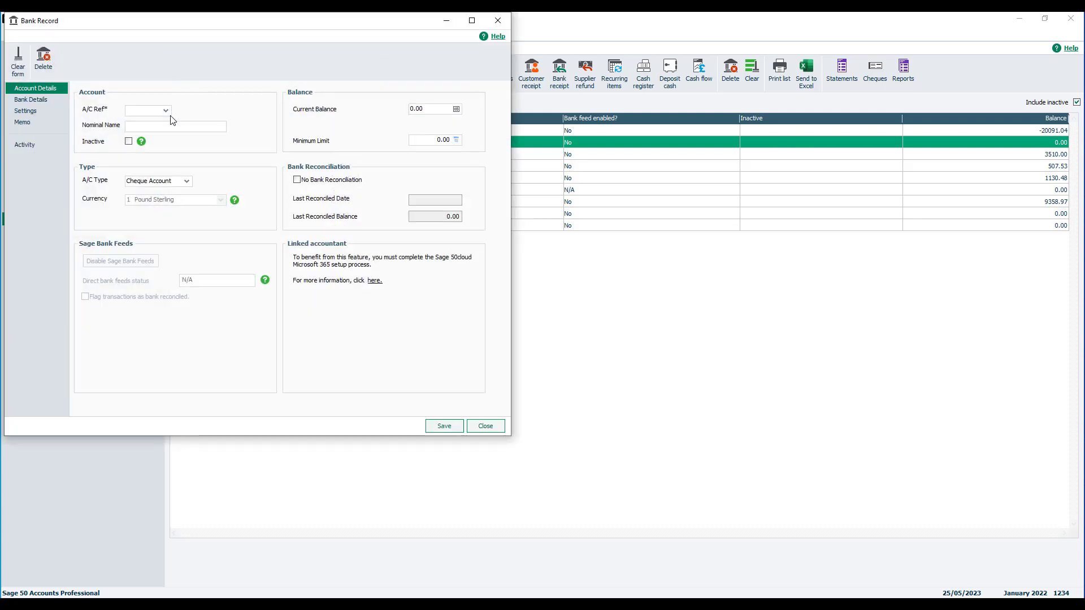
text(1202)
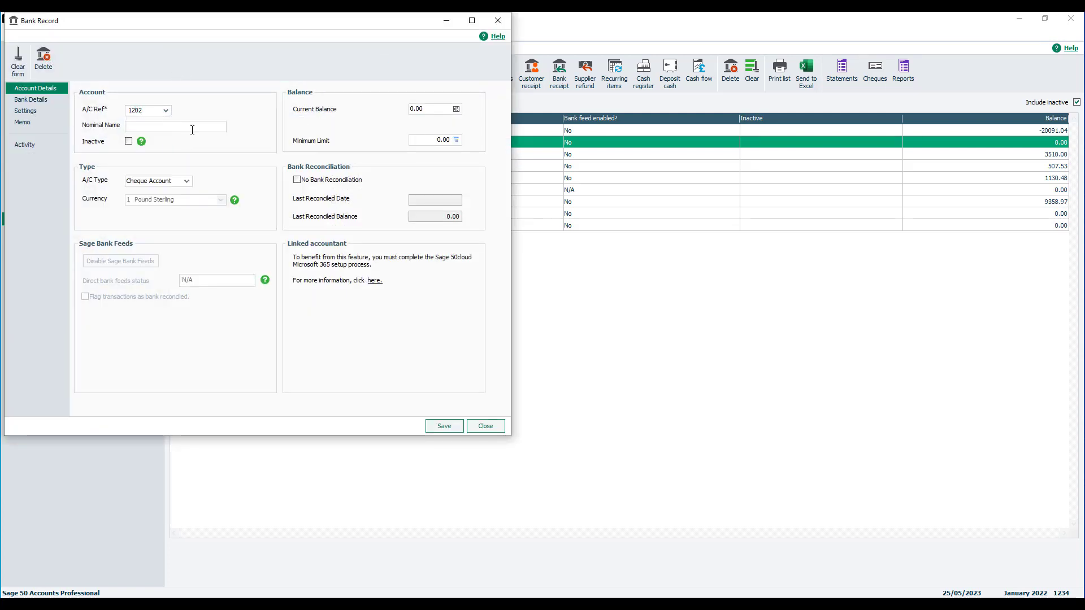
click(192, 127)
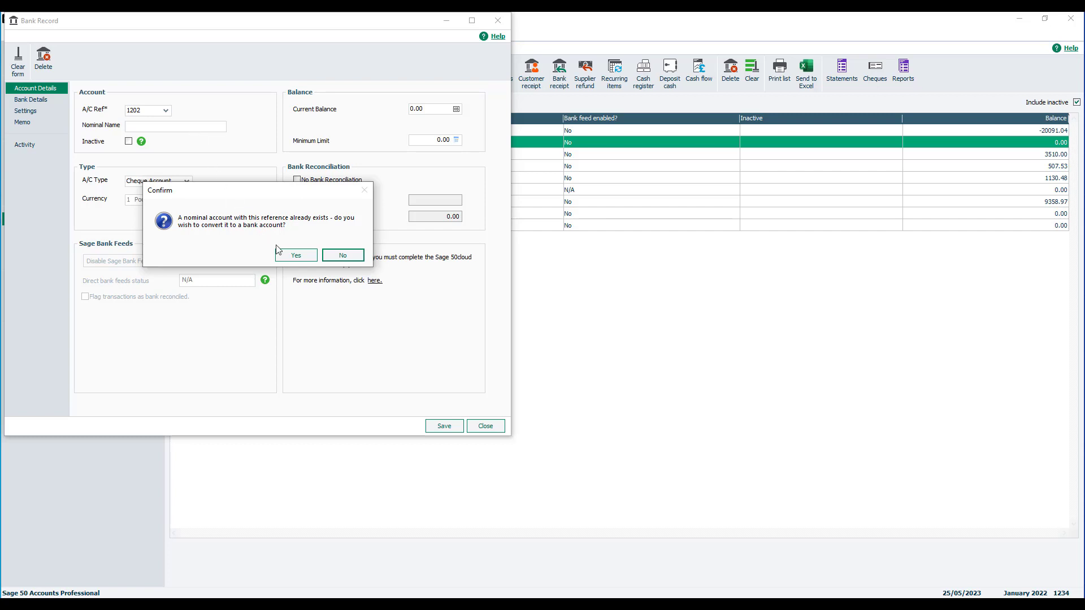
click(296, 255)
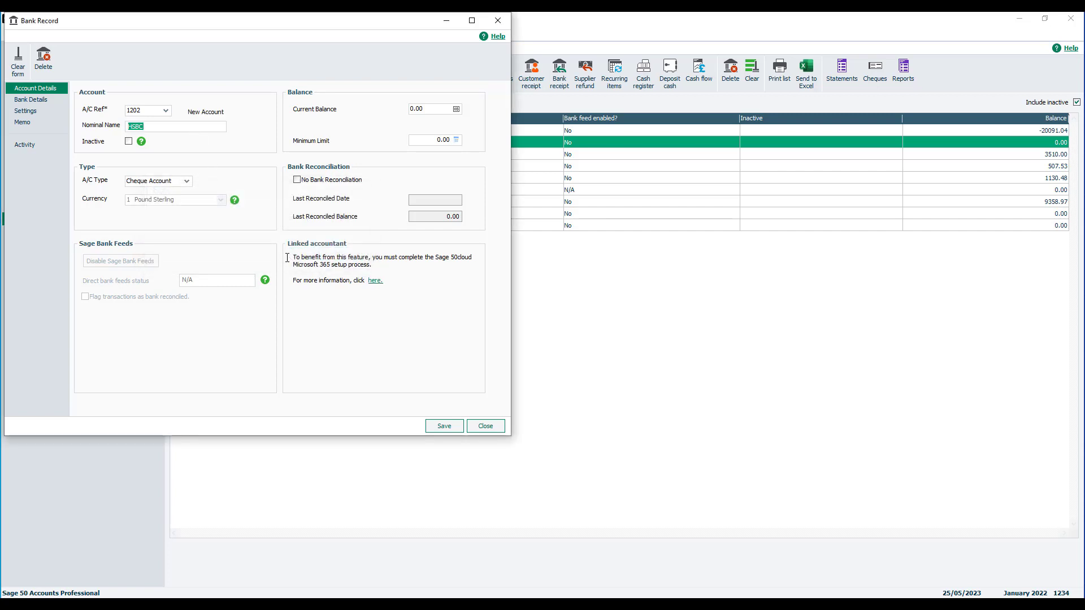
click(443, 427)
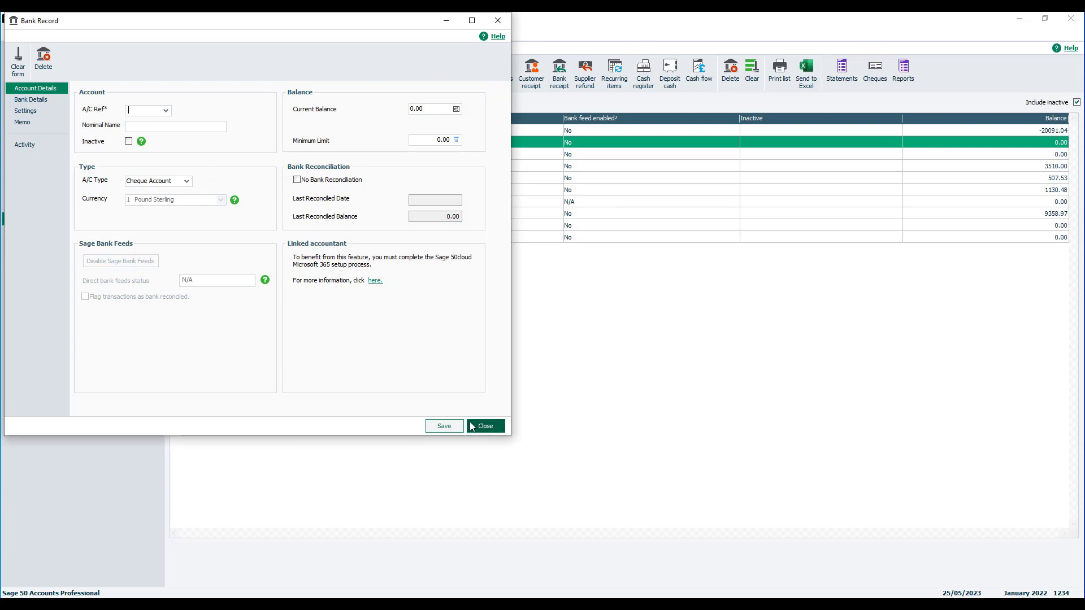
click(485, 426)
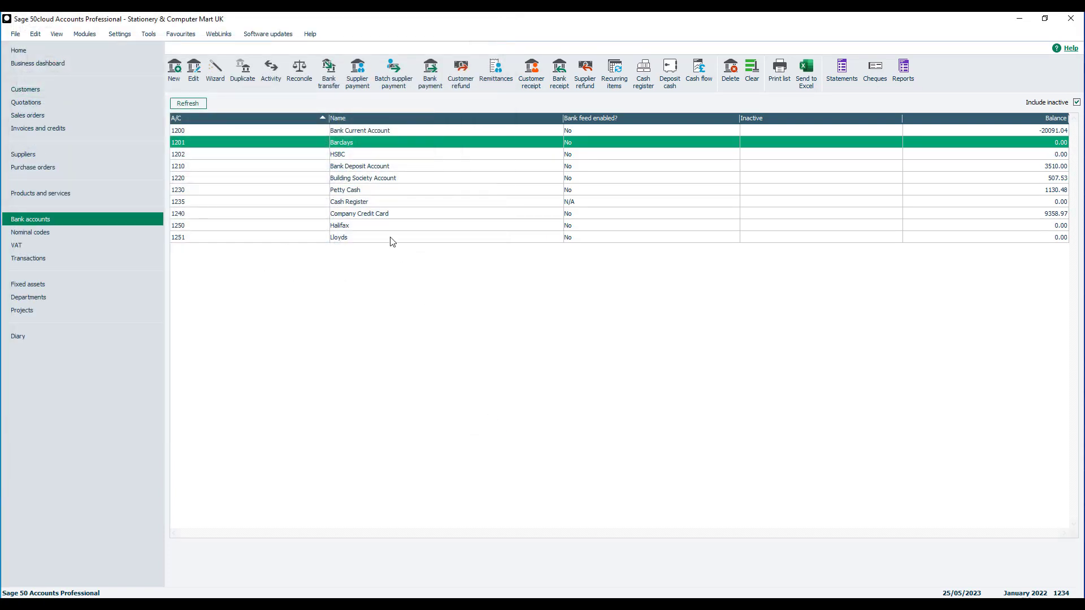
click(350, 156)
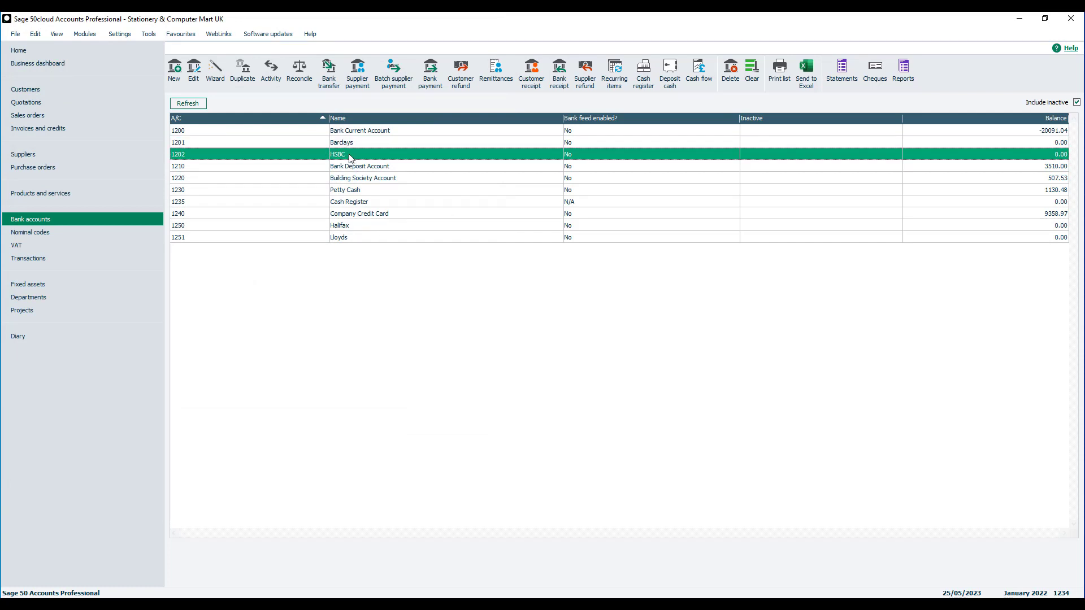